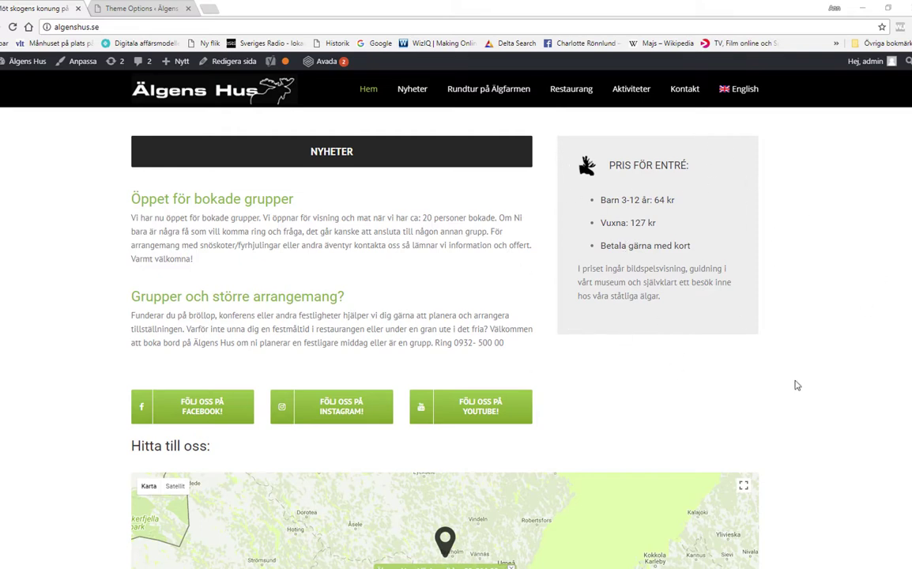
Look over the live homepage, switch to the WordPress admin, and open the page "Hem — Startsida" for editing from the page list.
{"action": "scroll", "coordinate": [910, 280], "scroll_direction": "down", "scroll_amount": 2}
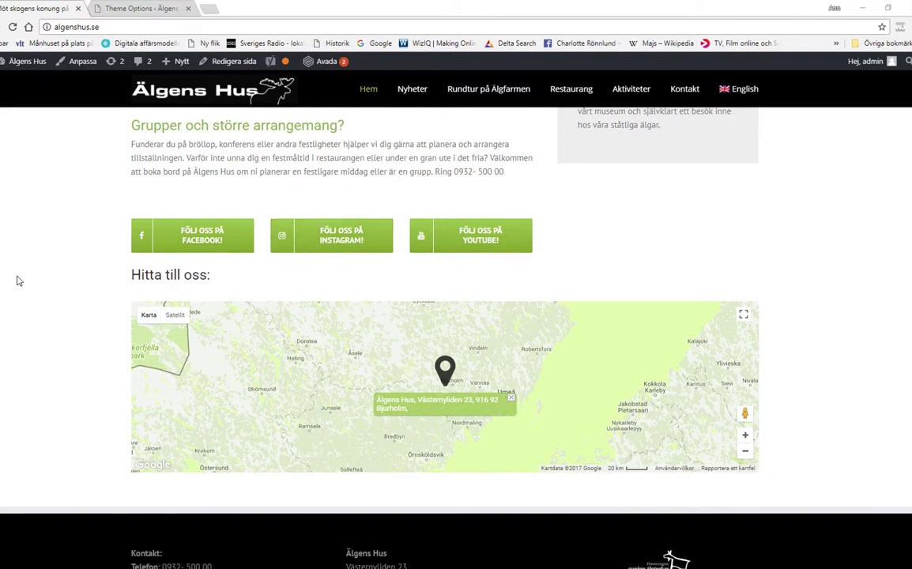
{"action": "scroll", "coordinate": [795, 286], "scroll_direction": "up", "scroll_amount": 6}
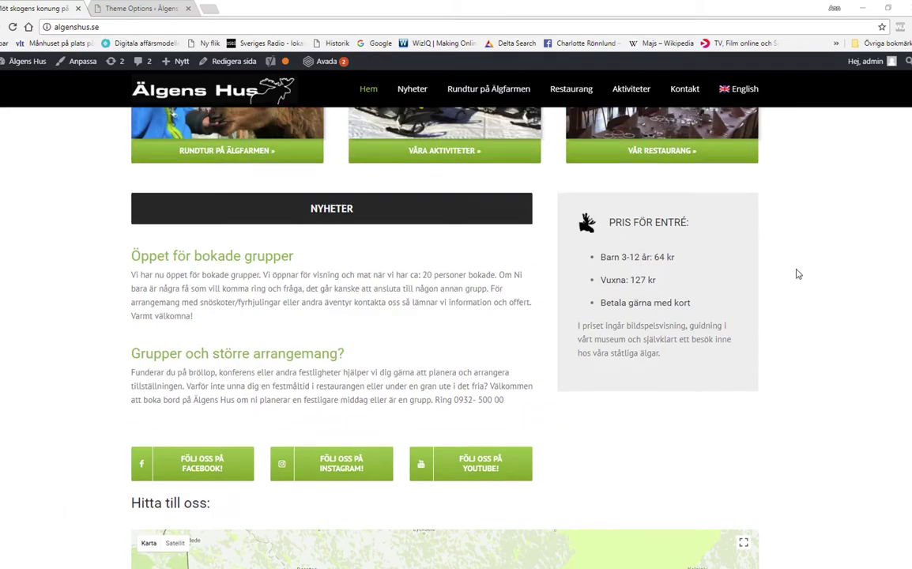
{"action": "scroll", "coordinate": [798, 274], "scroll_direction": "up", "scroll_amount": 2}
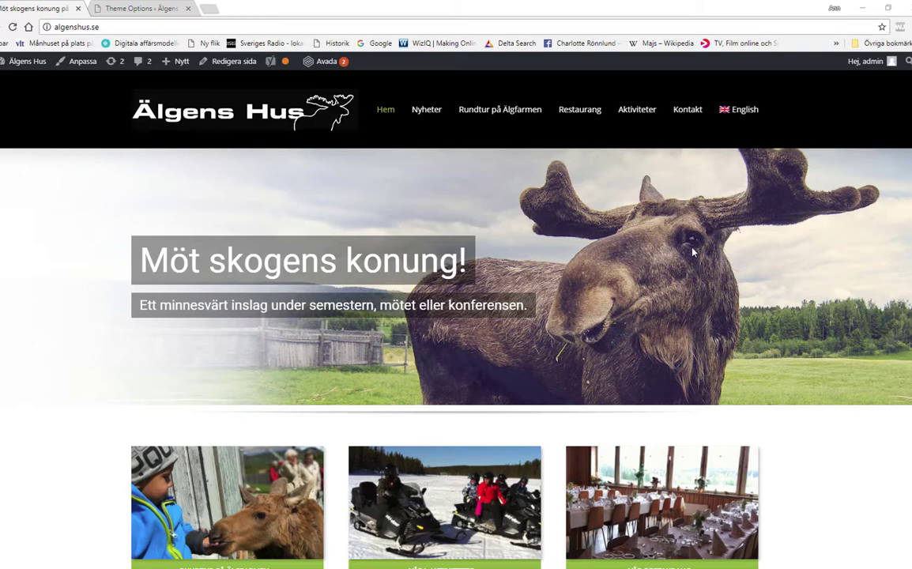
{"action": "left_click", "coordinate": [131, 9]}
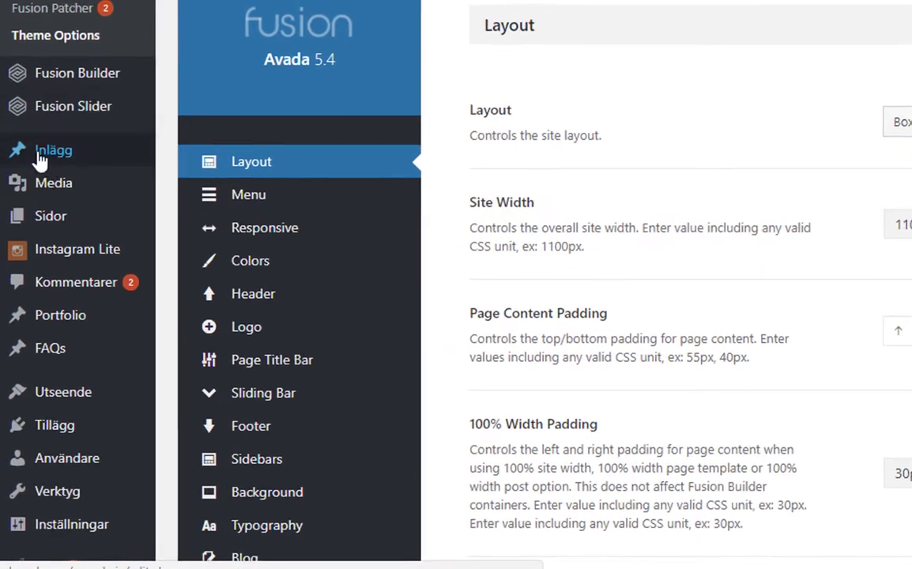
{"action": "mouse_move", "coordinate": [85, 228]}
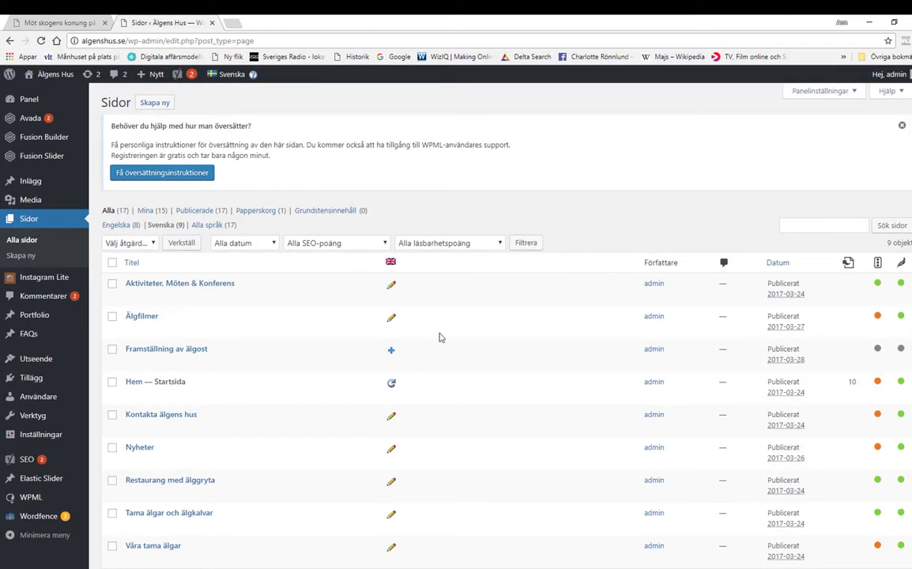
{"action": "scroll", "coordinate": [516, 296], "scroll_direction": "down", "scroll_amount": 2}
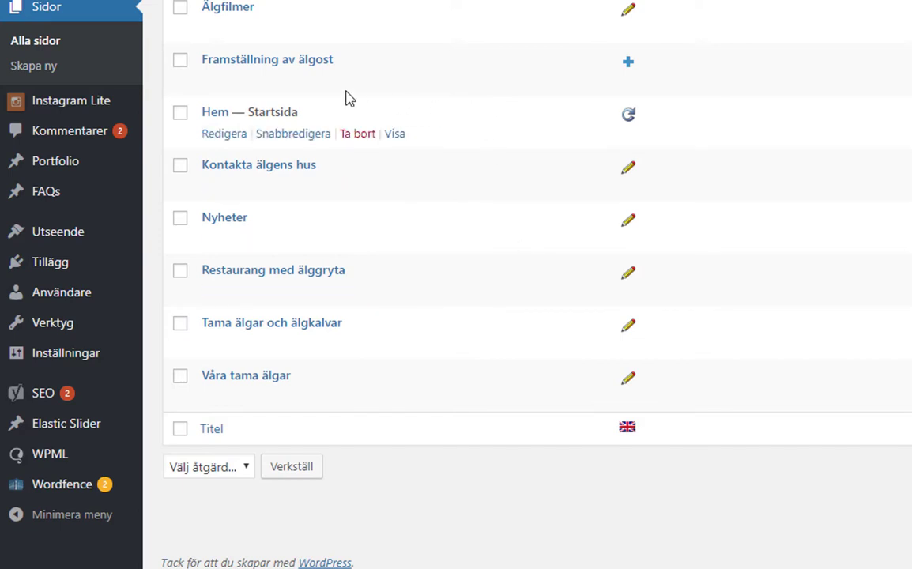
{"action": "left_click", "coordinate": [215, 114]}
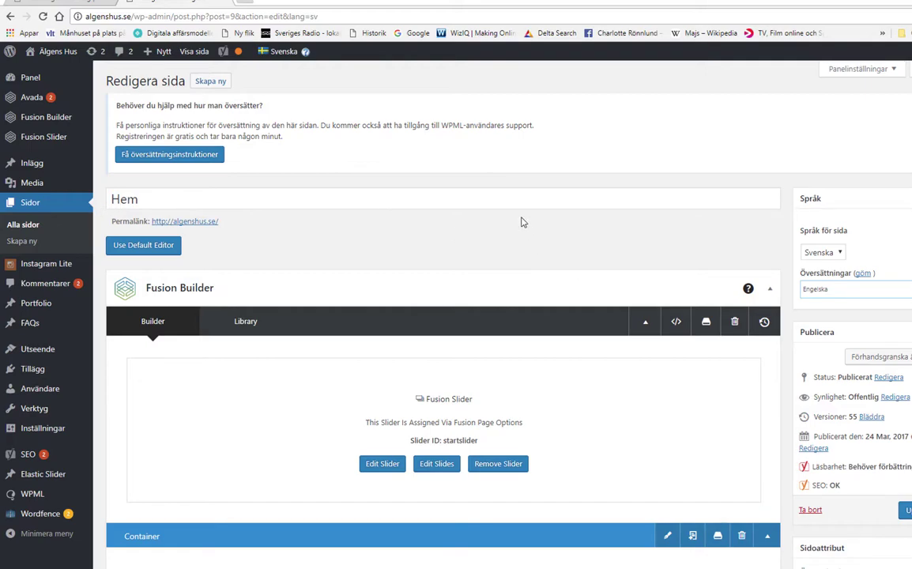
Examine the home page's Fusion Builder layout from the slider section down to the news columns.
{"action": "scroll", "coordinate": [521, 221], "scroll_direction": "down", "scroll_amount": 3}
{"action": "scroll", "coordinate": [520, 222], "scroll_direction": "down", "scroll_amount": 10}
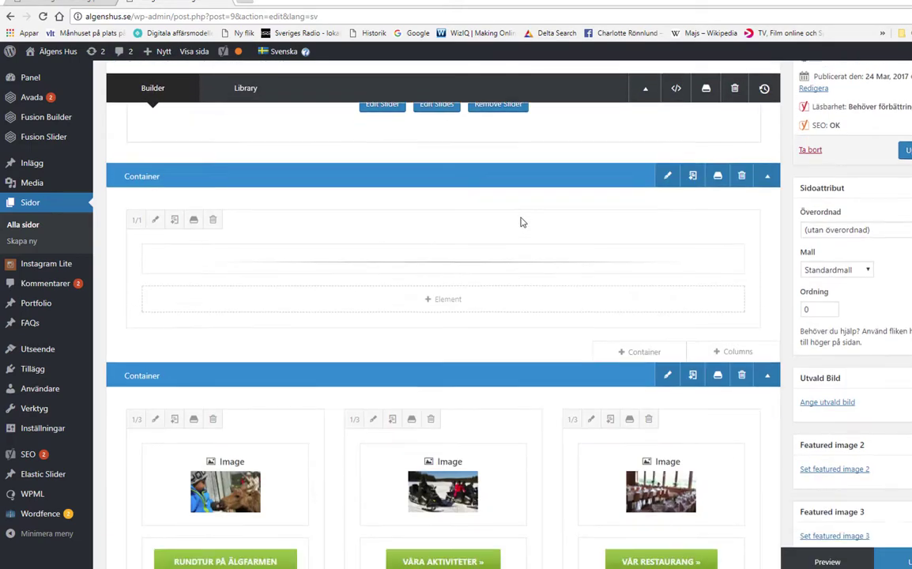
{"action": "scroll", "coordinate": [521, 220], "scroll_direction": "down", "scroll_amount": 5}
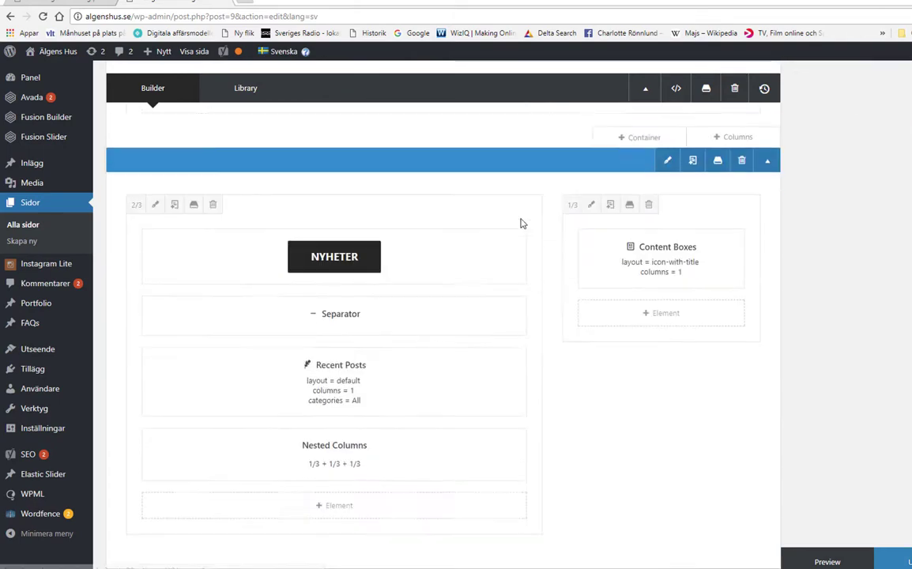
{"action": "scroll", "coordinate": [521, 224], "scroll_direction": "up", "scroll_amount": 15}
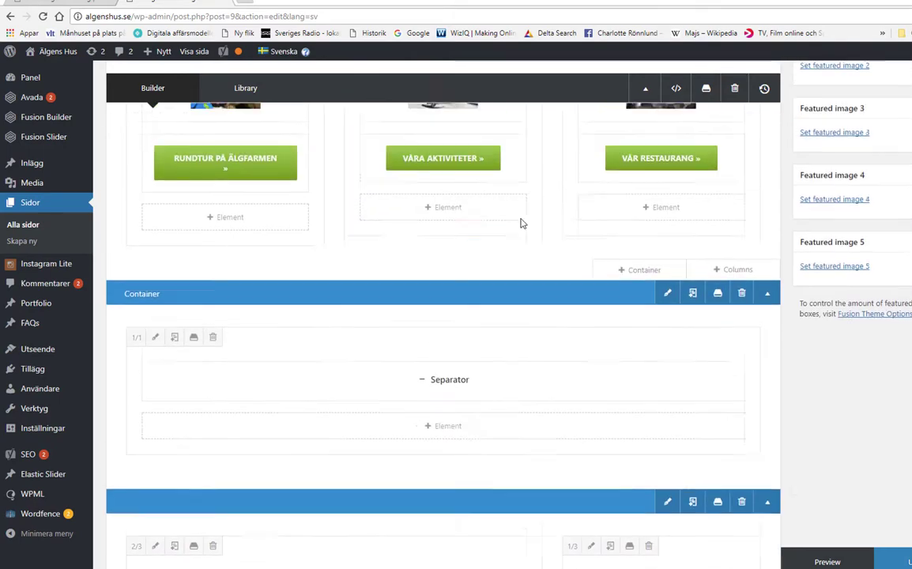
{"action": "scroll", "coordinate": [521, 222], "scroll_direction": "up", "scroll_amount": 3}
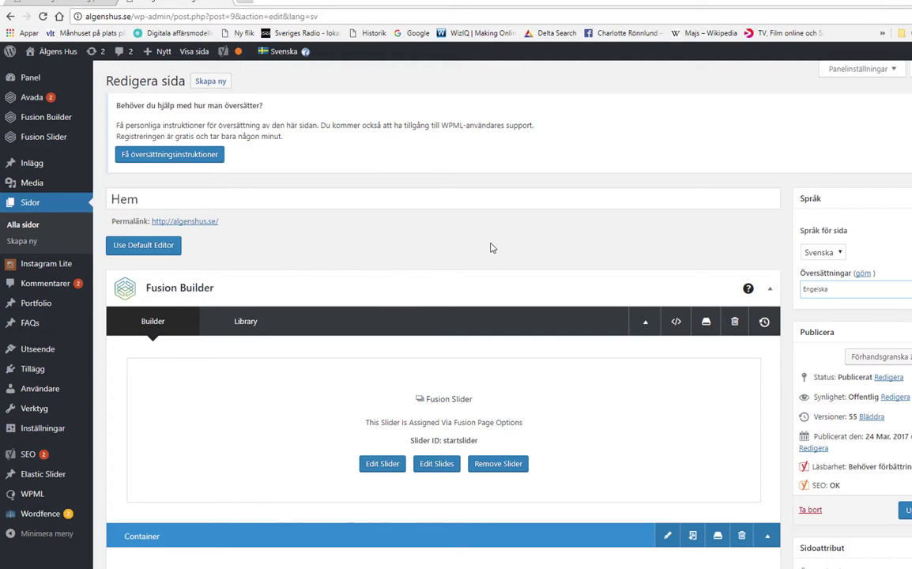
{"action": "scroll", "coordinate": [492, 245], "scroll_direction": "down", "scroll_amount": 1}
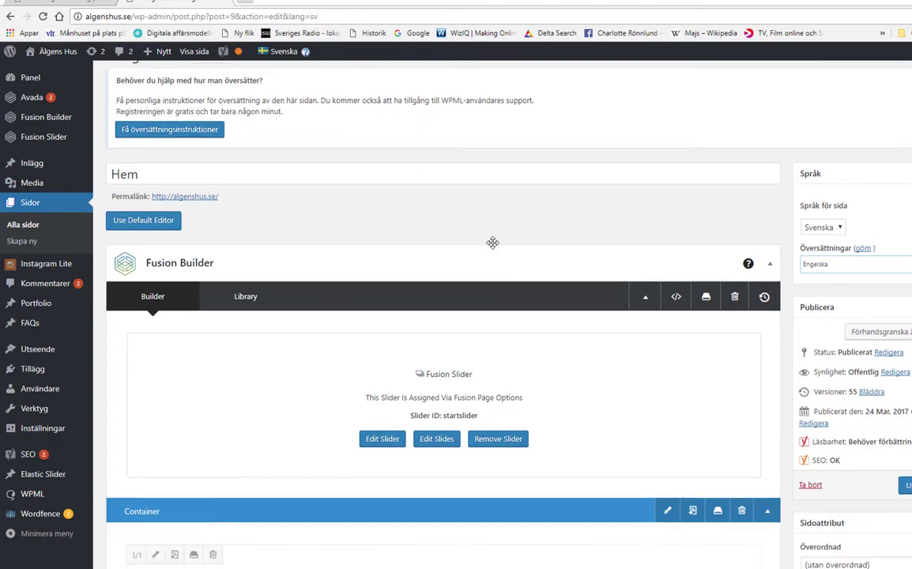
{"action": "scroll", "coordinate": [491, 245], "scroll_direction": "up", "scroll_amount": 1}
{"action": "scroll", "coordinate": [491, 248], "scroll_direction": "down", "scroll_amount": 3}
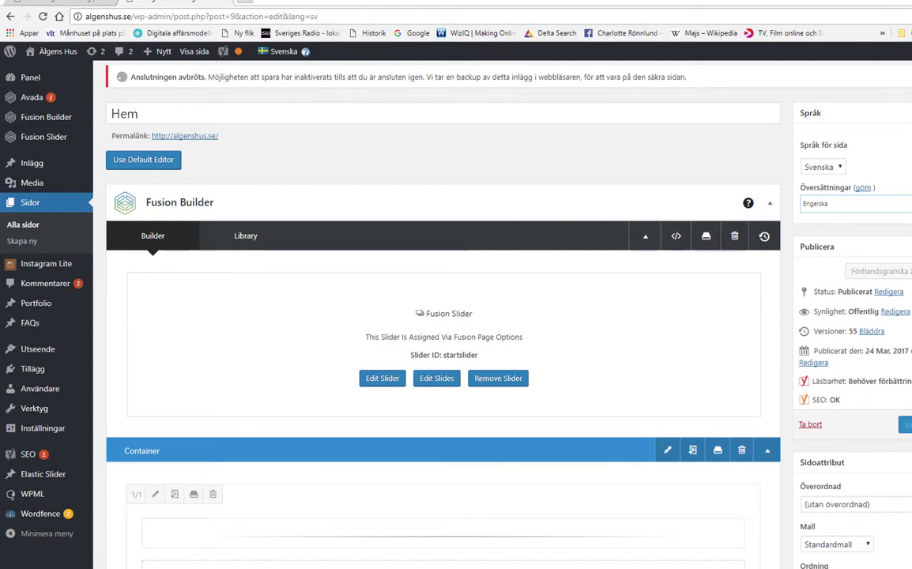
Compare the moose banner on the live homepage with the Fusion Slider section in the page editor.
{"action": "left_click", "coordinate": [49, 3]}
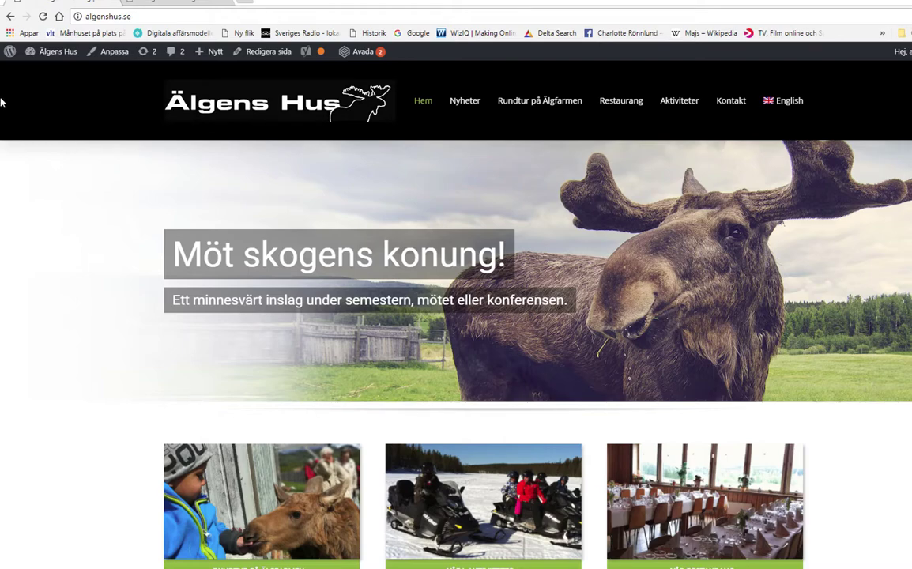
{"action": "left_click", "coordinate": [43, 16]}
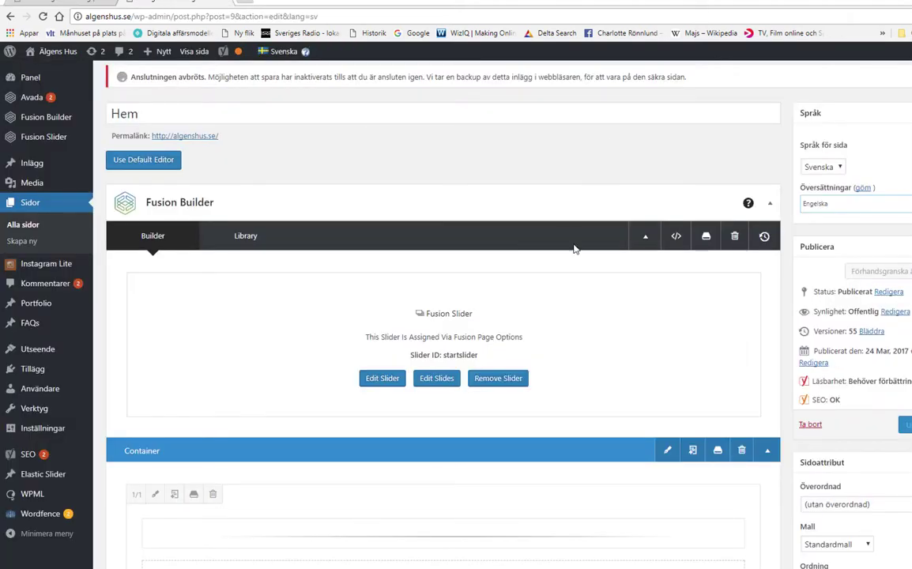
{"action": "scroll", "coordinate": [513, 212], "scroll_direction": "down", "scroll_amount": 3}
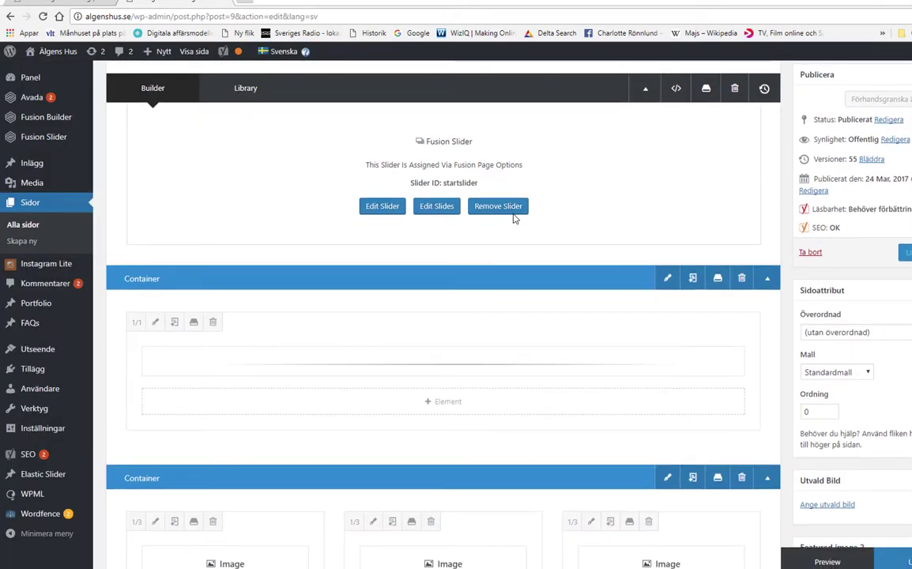
{"action": "scroll", "coordinate": [513, 213], "scroll_direction": "up", "scroll_amount": 3}
{"action": "scroll", "coordinate": [513, 213], "scroll_direction": "down", "scroll_amount": 3}
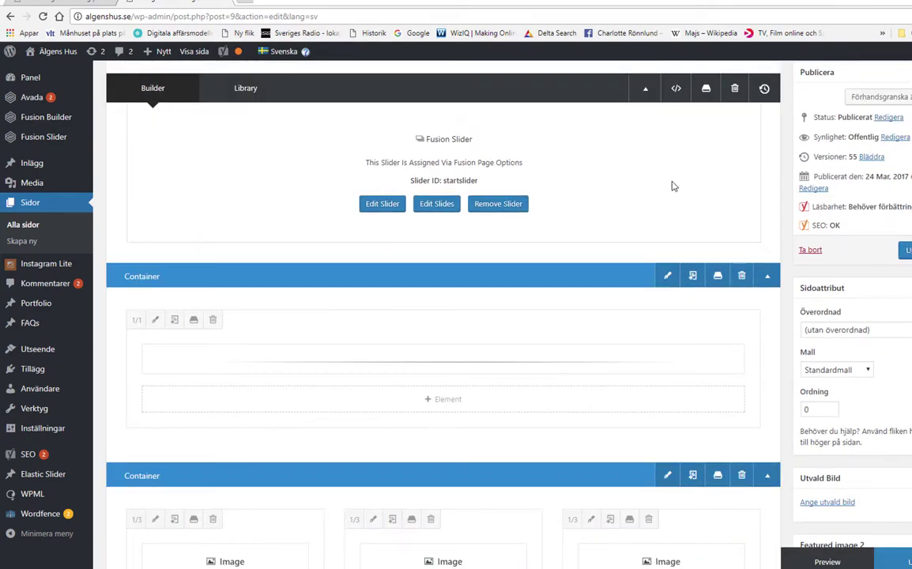
{"action": "scroll", "coordinate": [558, 215], "scroll_direction": "up", "scroll_amount": 2}
{"action": "scroll", "coordinate": [594, 172], "scroll_direction": "down", "scroll_amount": 3}
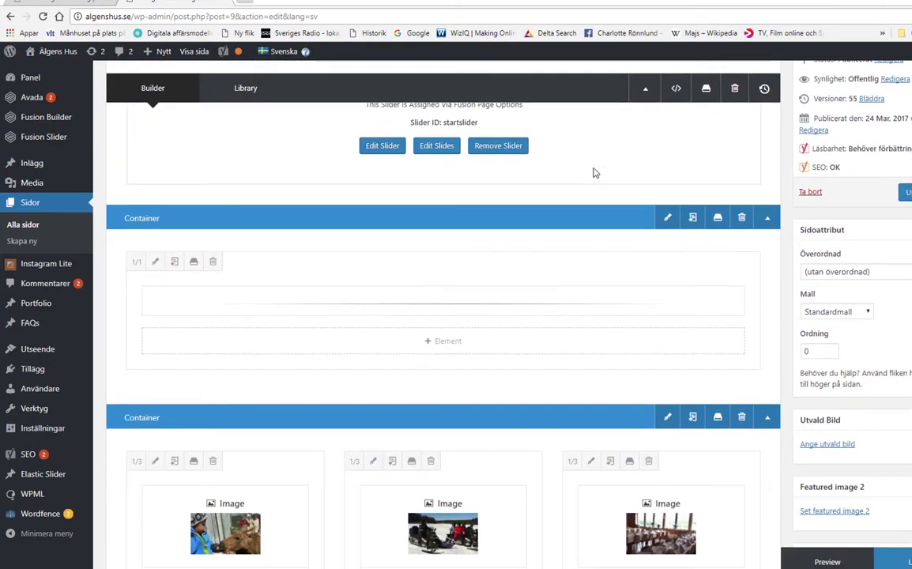
{"action": "scroll", "coordinate": [596, 172], "scroll_direction": "up", "scroll_amount": 2}
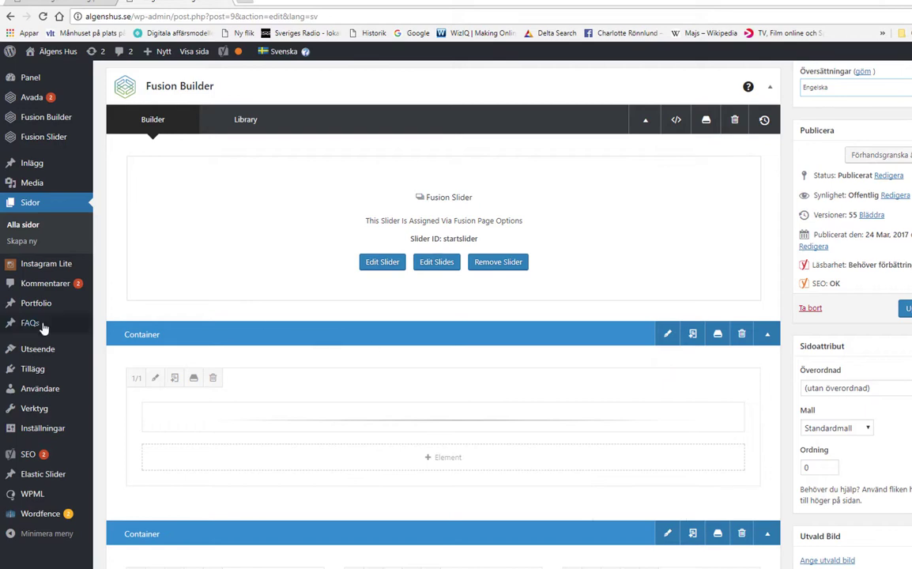
Compare the separator container below the slider with the divider line on the live homepage, and return to the page editor.
{"action": "left_click", "coordinate": [298, 337]}
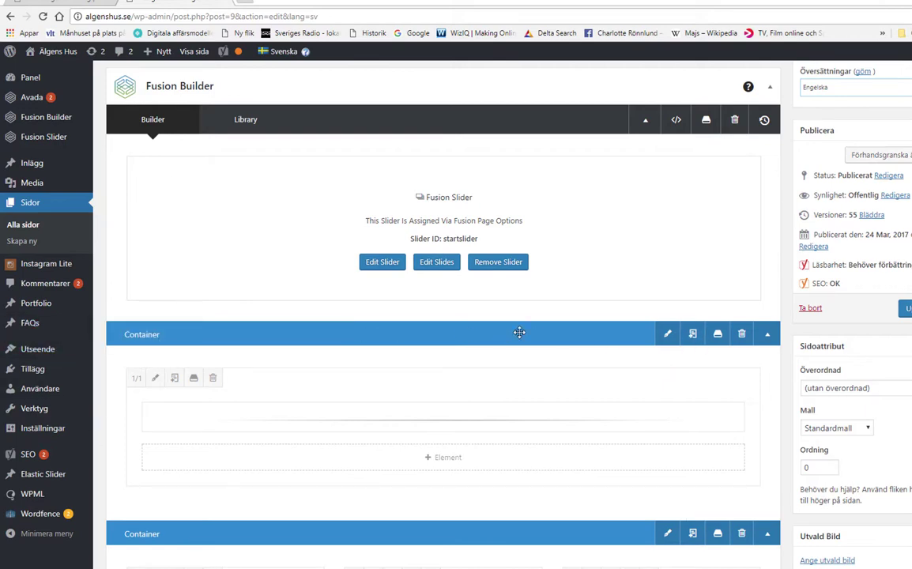
{"action": "scroll", "coordinate": [519, 333], "scroll_direction": "down", "scroll_amount": 2}
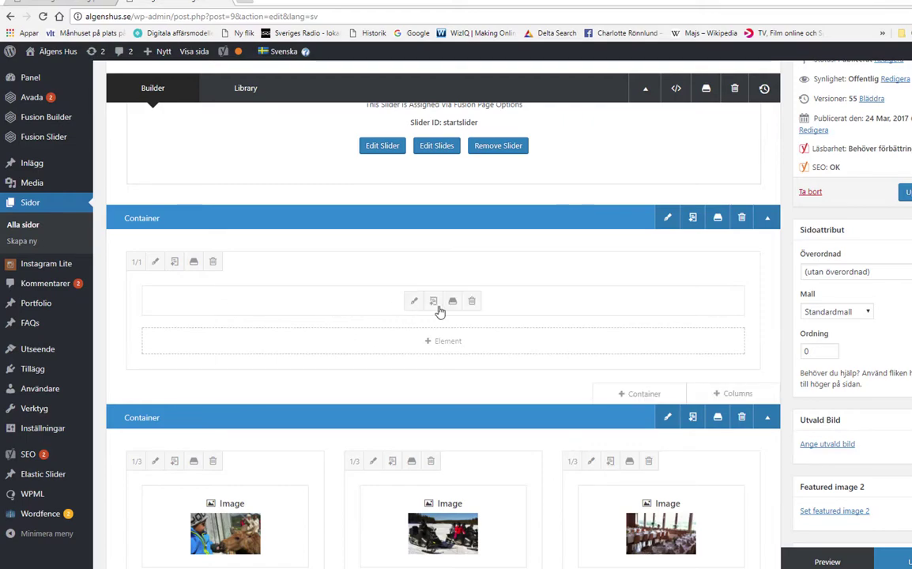
{"action": "left_click", "coordinate": [49, 3]}
{"action": "scroll", "coordinate": [610, 368], "scroll_direction": "down", "scroll_amount": 3}
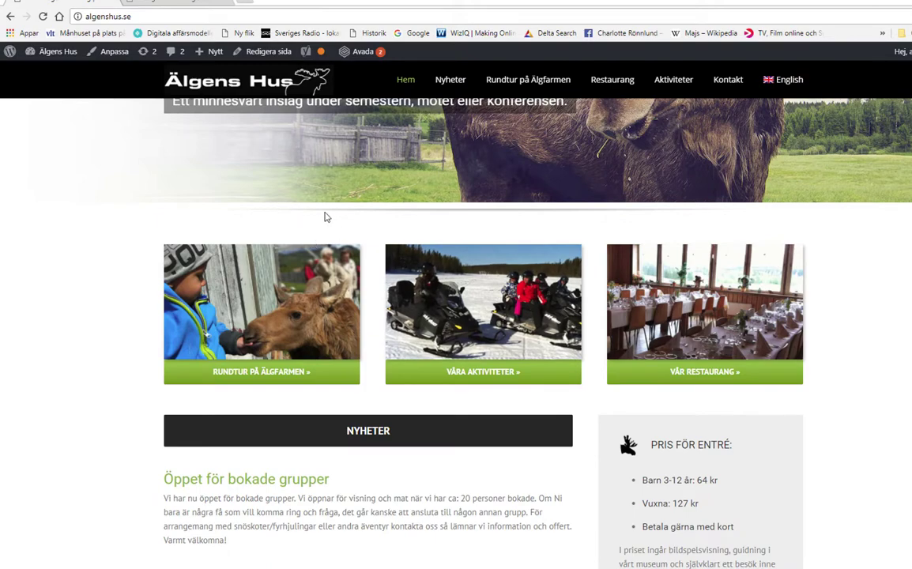
{"action": "left_click", "coordinate": [166, 4]}
Clone the image element above the "Rundtur på Älgfarmen" button and delete the duplicate.
{"action": "scroll", "coordinate": [596, 114], "scroll_direction": "down", "scroll_amount": 2}
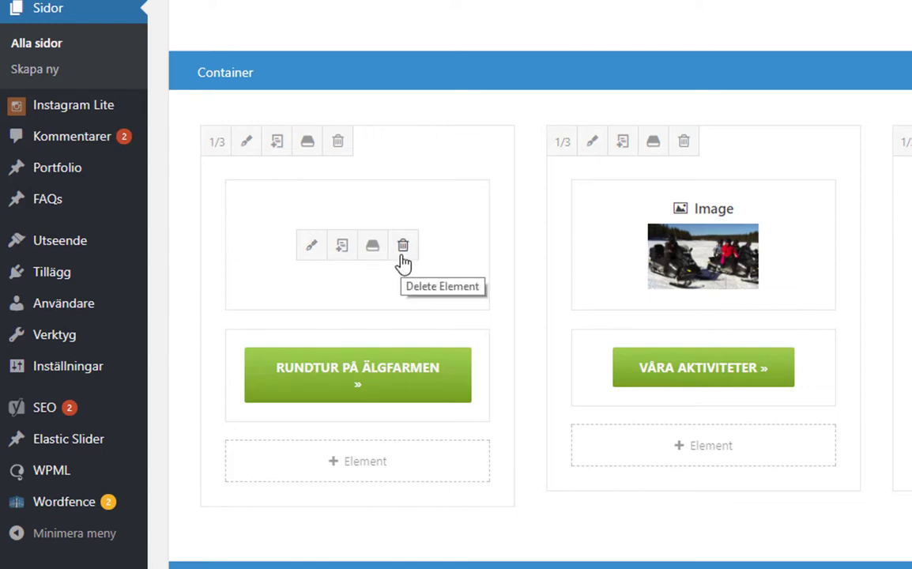
{"action": "left_click", "coordinate": [343, 246]}
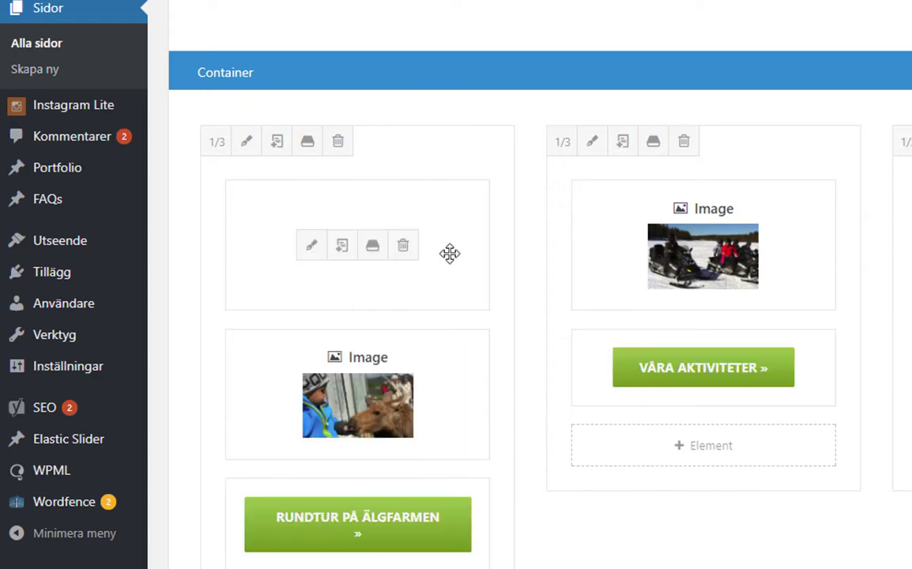
{"action": "left_click", "coordinate": [408, 399]}
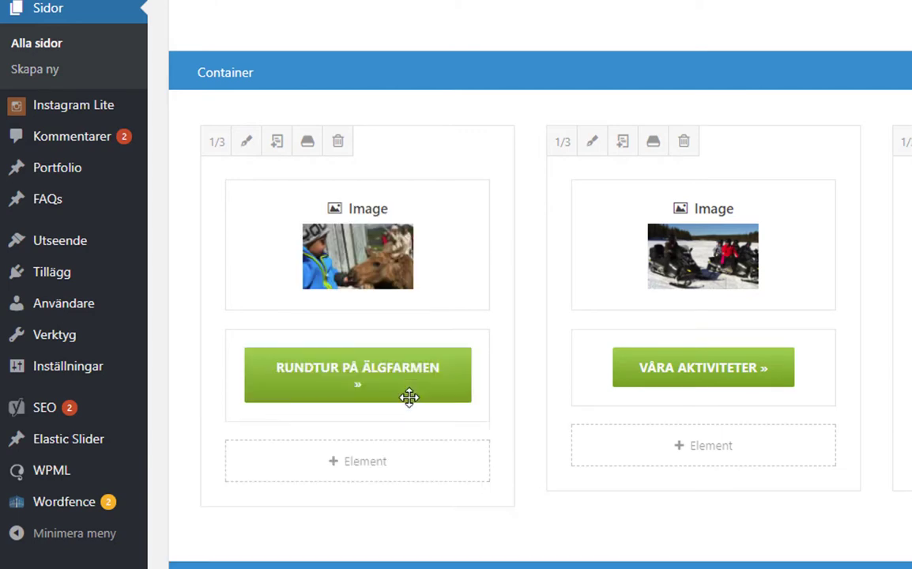
Open the first column's image element settings, choose to edit its picture, and save the element.
{"action": "mouse_move", "coordinate": [307, 263]}
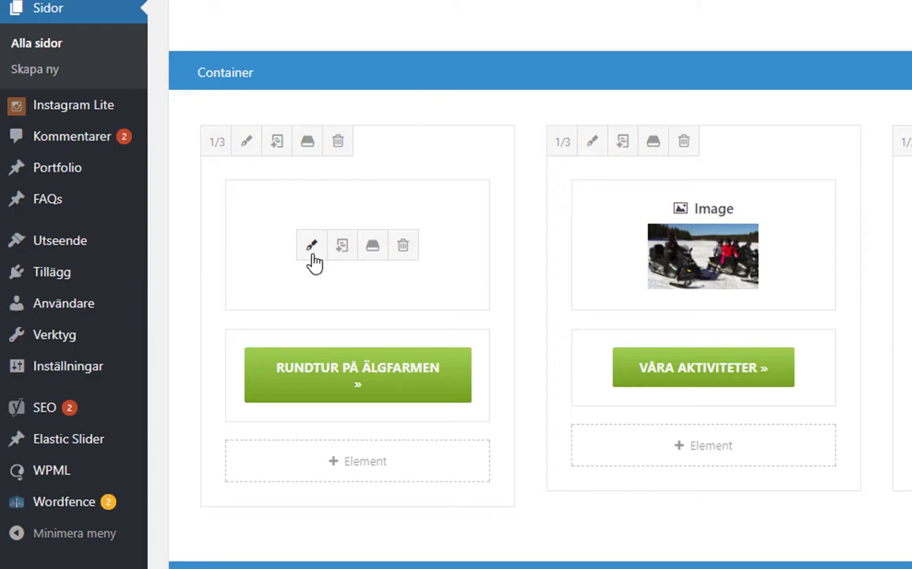
{"action": "left_click", "coordinate": [312, 247]}
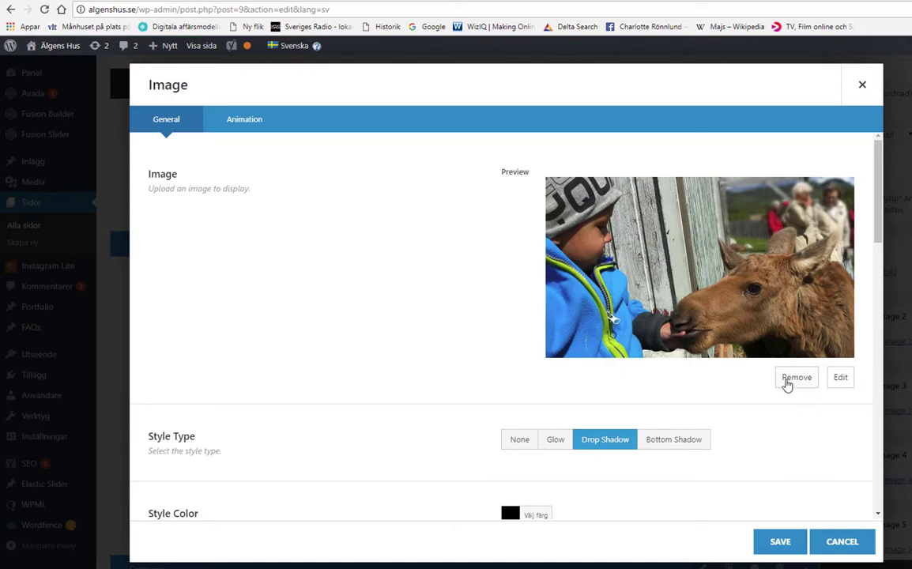
{"action": "left_click", "coordinate": [842, 378]}
{"action": "left_click", "coordinate": [783, 542]}
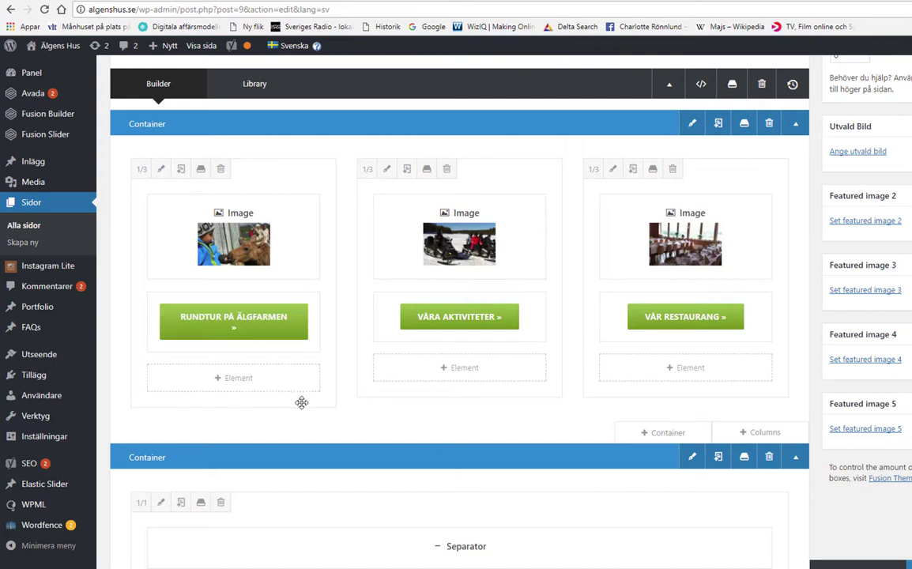
Open the settings of the "Rundtur på Älgfarmen" button element in the first column.
{"action": "mouse_move", "coordinate": [287, 330]}
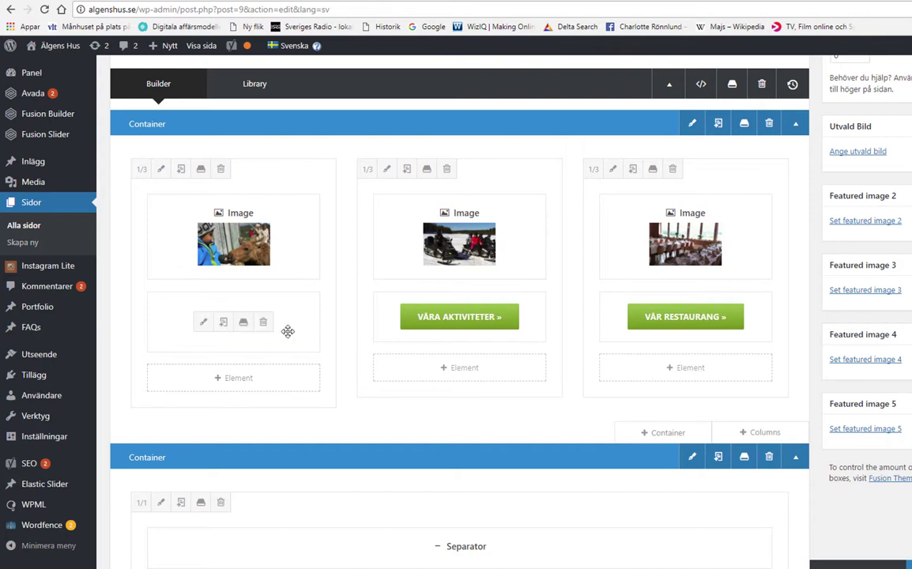
{"action": "left_click", "coordinate": [203, 325]}
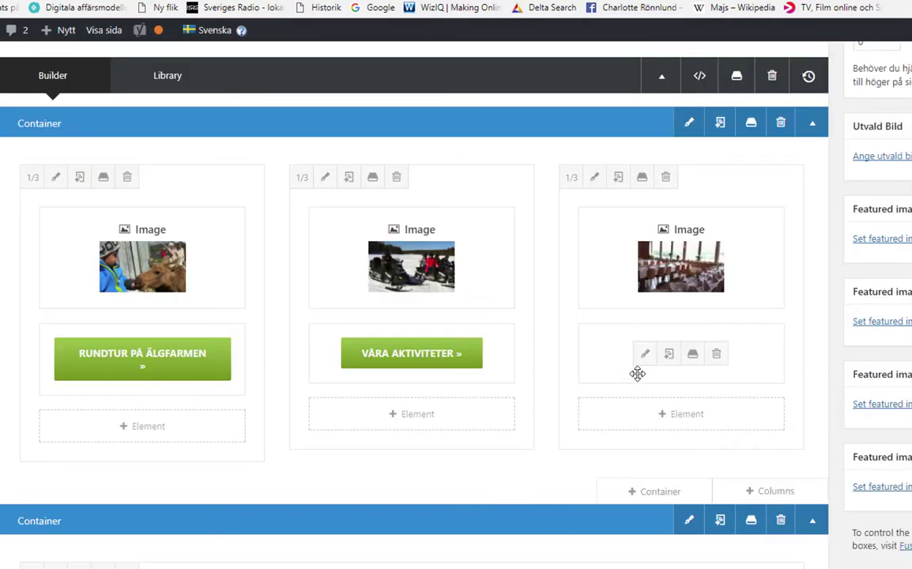
Examine the remaining builder containers, from the separator and news columns down to the Google Map element.
{"action": "scroll", "coordinate": [637, 373], "scroll_direction": "down", "scroll_amount": 3}
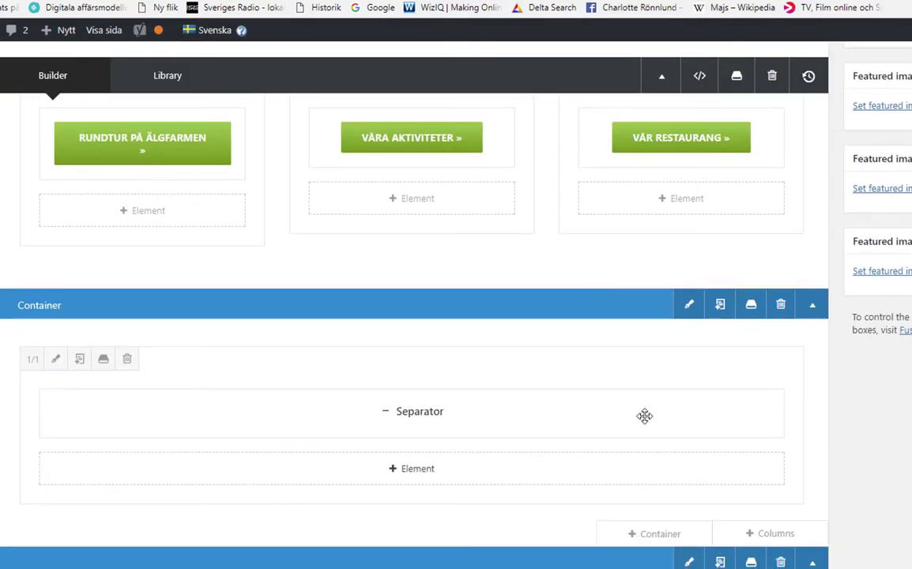
{"action": "scroll", "coordinate": [618, 307], "scroll_direction": "down", "scroll_amount": 1}
{"action": "scroll", "coordinate": [618, 307], "scroll_direction": "down", "scroll_amount": 4}
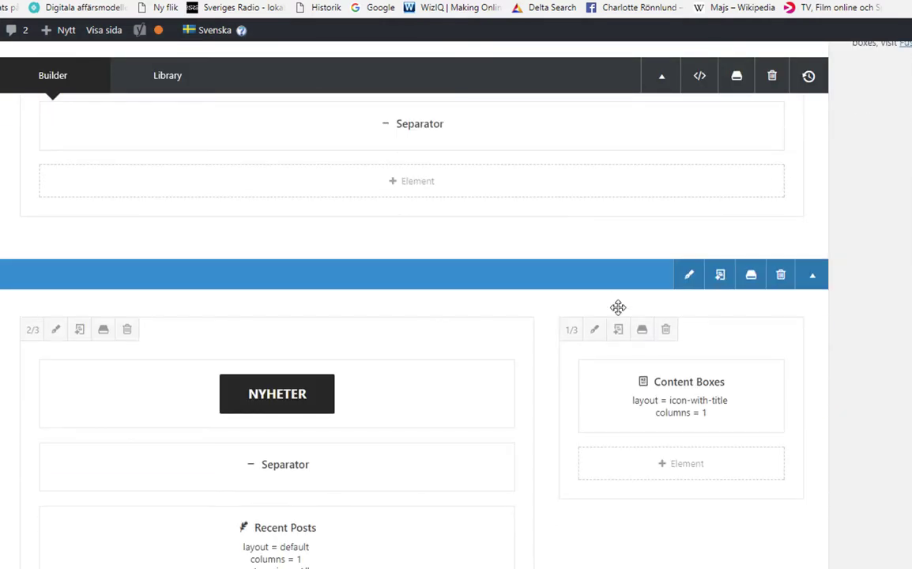
{"action": "scroll", "coordinate": [621, 312], "scroll_direction": "down", "scroll_amount": 2}
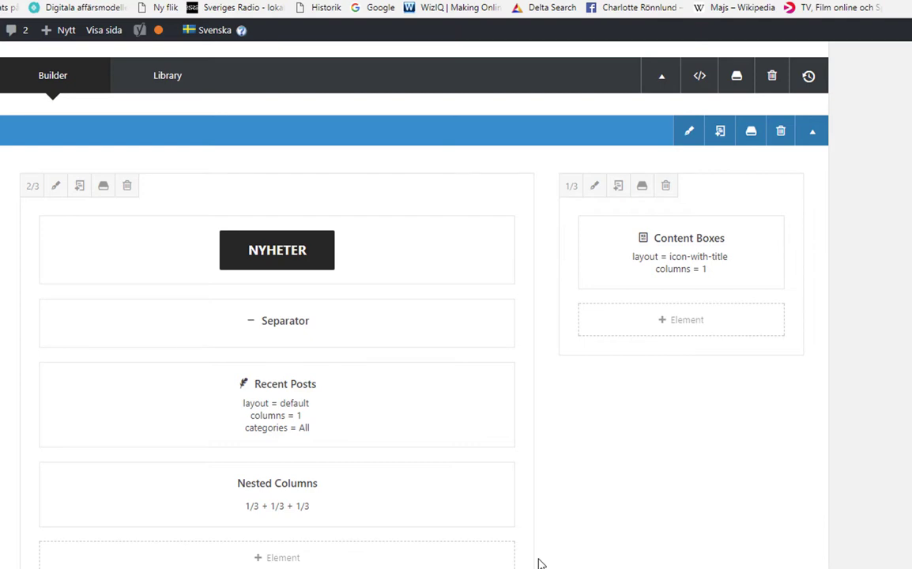
{"action": "scroll", "coordinate": [543, 556], "scroll_direction": "down", "scroll_amount": 3}
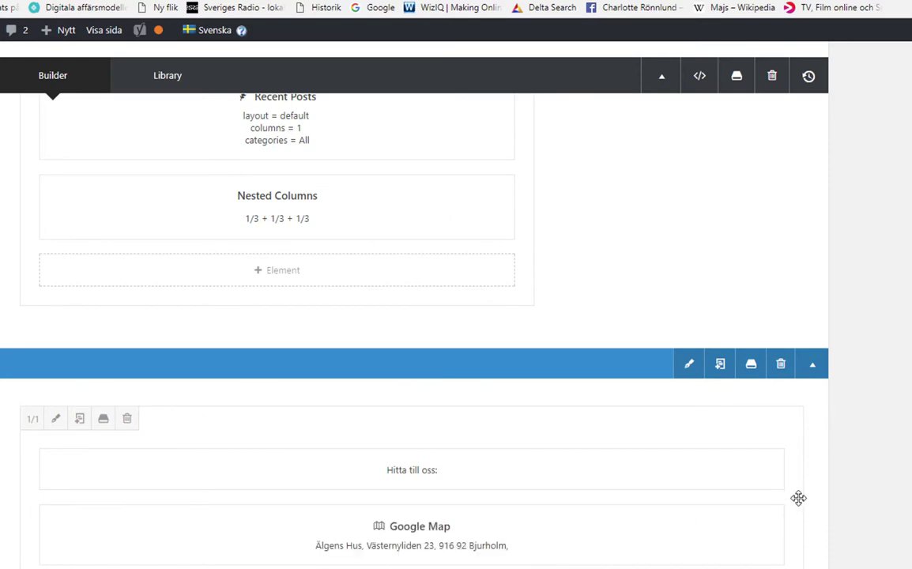
{"action": "scroll", "coordinate": [647, 443], "scroll_direction": "down", "scroll_amount": 3}
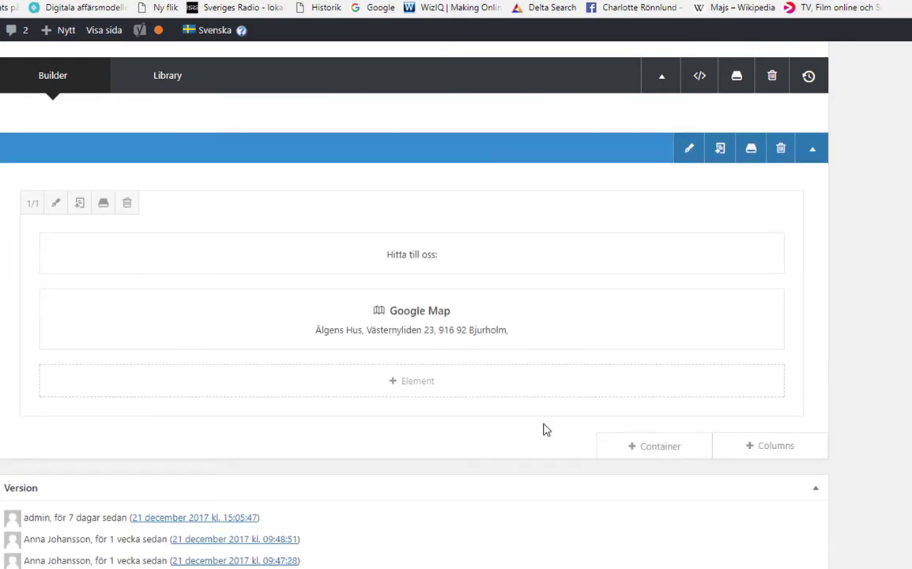
View the published homepage and compare its three image-and-button blocks and news section with the builder layout.
{"action": "scroll", "coordinate": [546, 429], "scroll_direction": "up", "scroll_amount": 4}
{"action": "scroll", "coordinate": [543, 424], "scroll_direction": "up", "scroll_amount": 12}
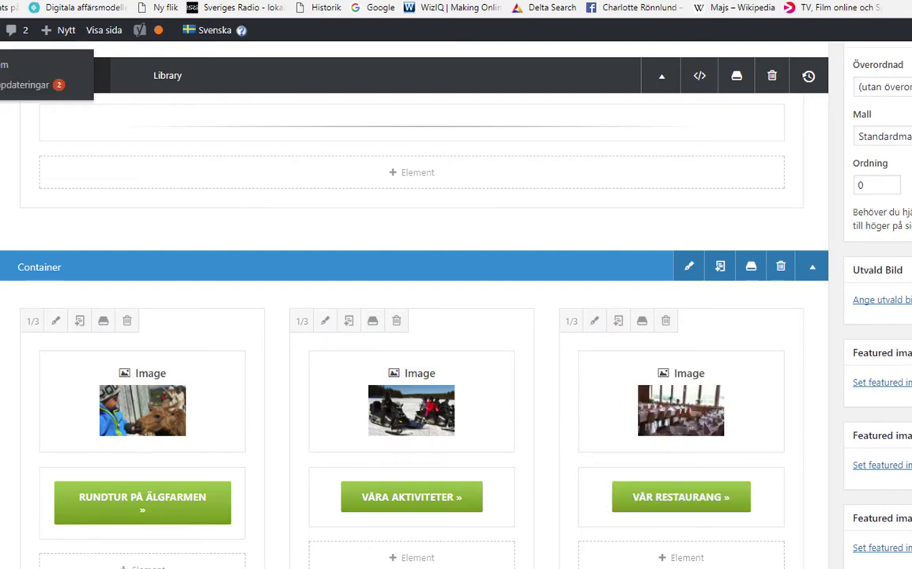
{"action": "left_click", "coordinate": [103, 30]}
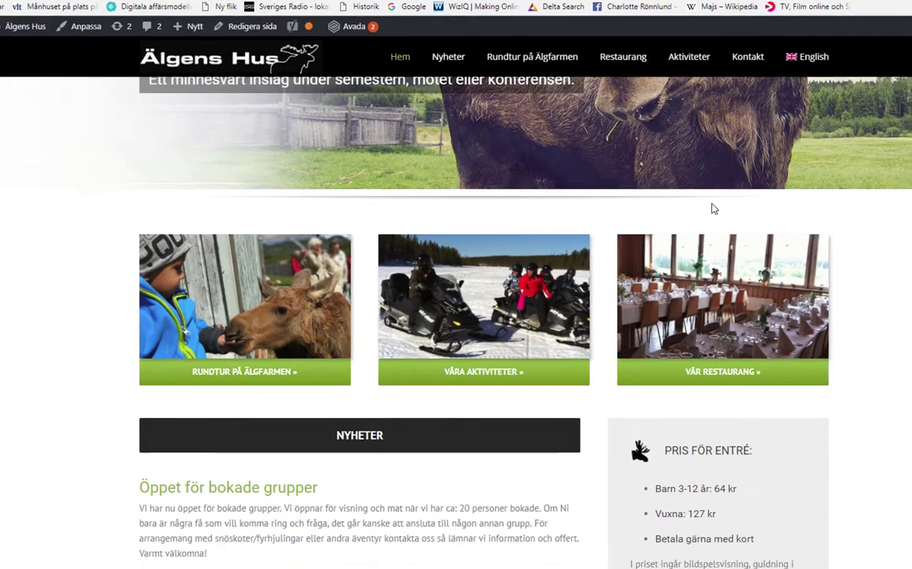
{"action": "scroll", "coordinate": [723, 236], "scroll_direction": "down", "scroll_amount": 3}
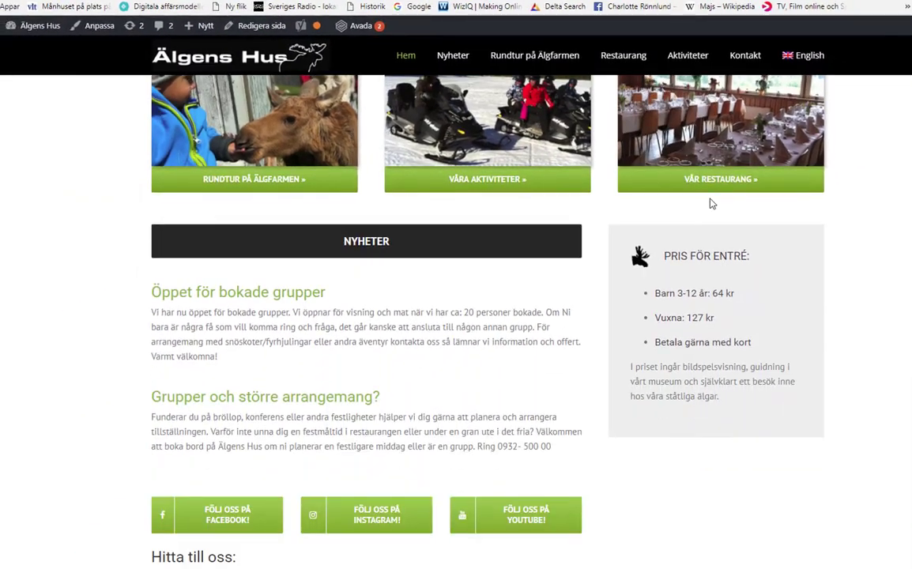
{"action": "scroll", "coordinate": [723, 236], "scroll_direction": "up", "scroll_amount": 2}
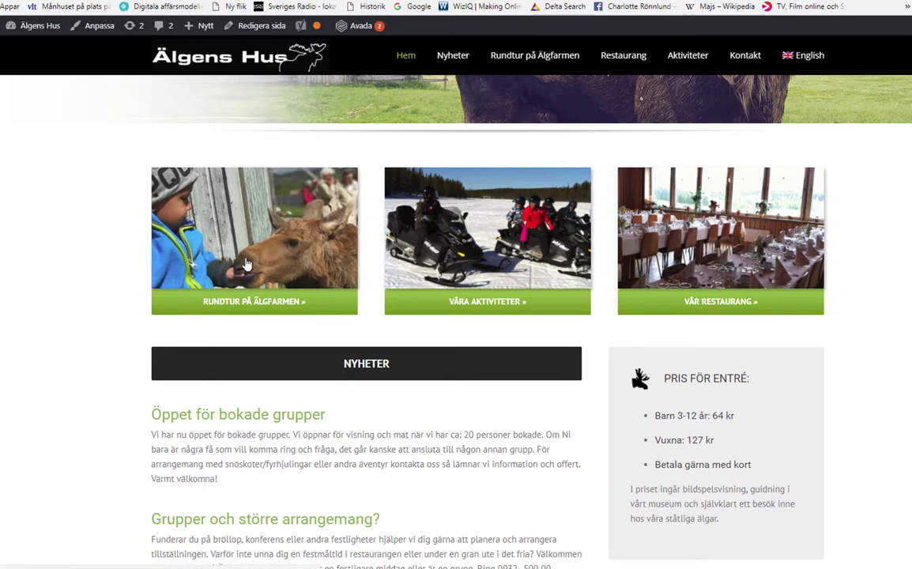
{"action": "scroll", "coordinate": [597, 301], "scroll_direction": "down", "scroll_amount": 3}
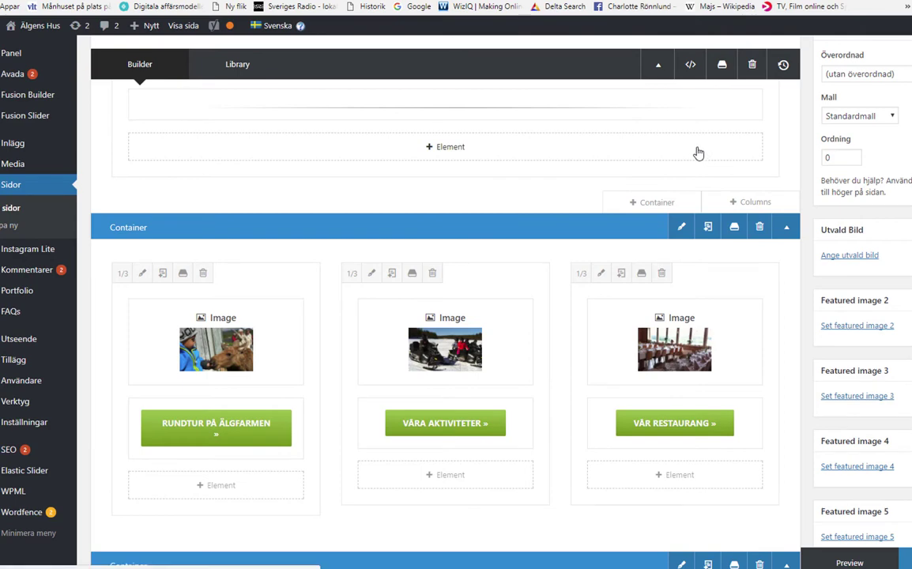
Try moving the container with the three image columns below the separator container, then return it to its original place.
{"action": "scroll", "coordinate": [697, 148], "scroll_direction": "down", "scroll_amount": 2}
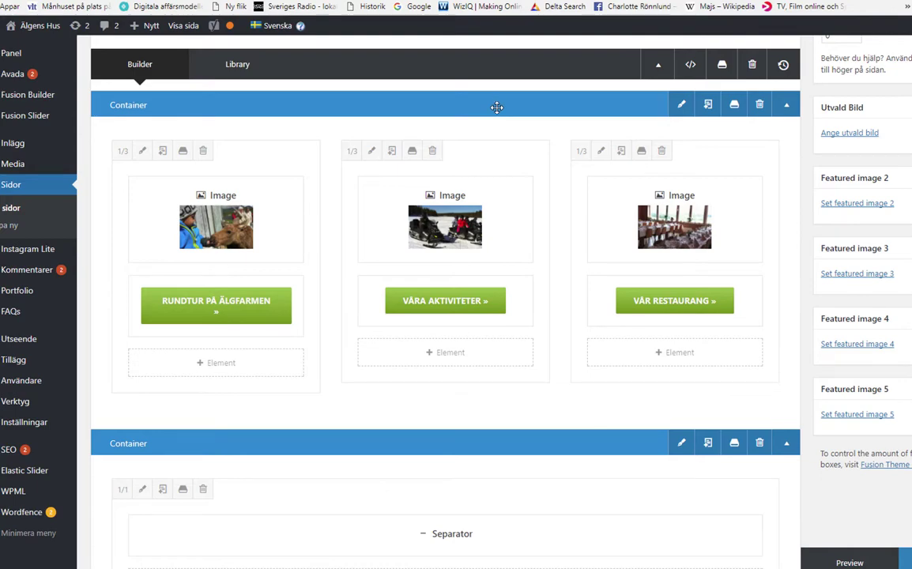
{"action": "left_click_drag", "start_coordinate": [496, 107], "coordinate": [494, 443]}
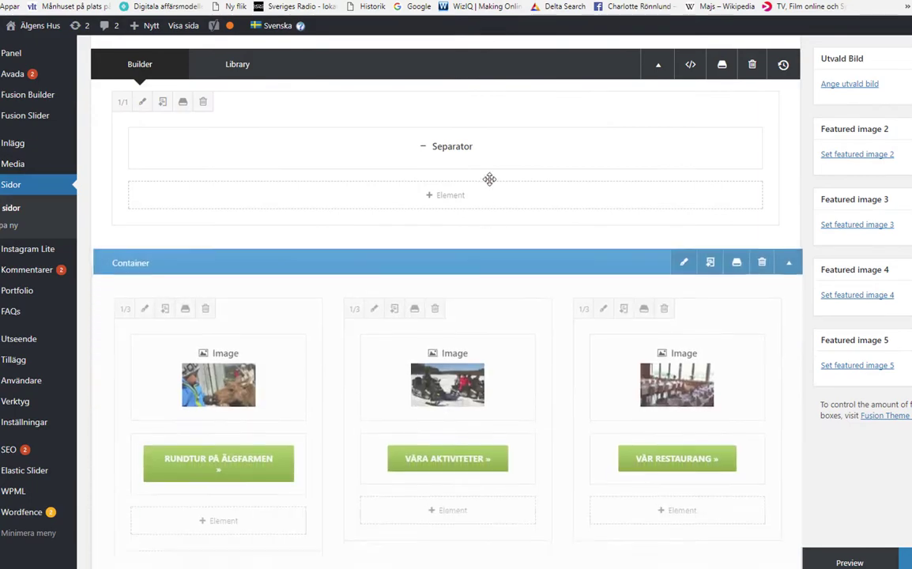
{"action": "left_click_drag", "start_coordinate": [490, 179], "coordinate": [496, 226]}
{"action": "scroll", "coordinate": [586, 112], "scroll_direction": "down", "scroll_amount": 4}
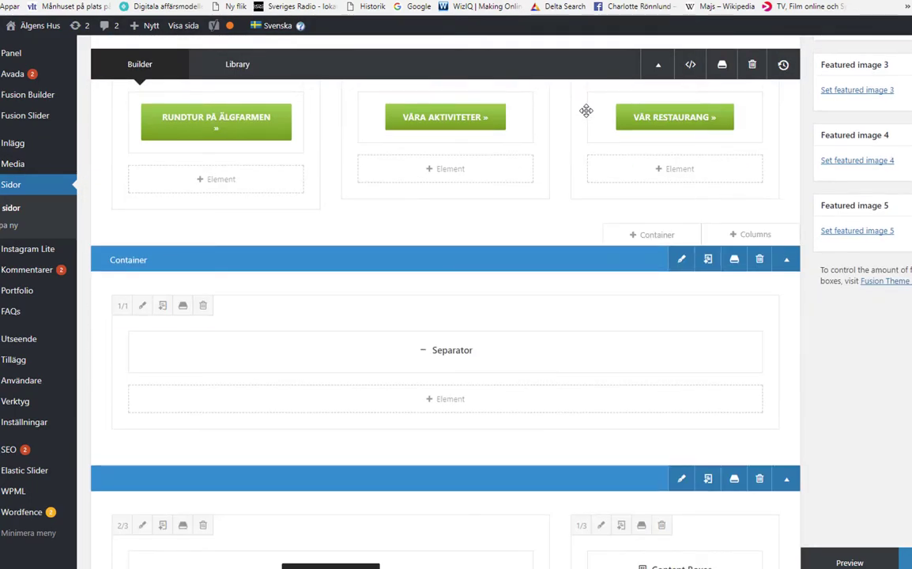
Rename the container holding the three image-and-button columns as "3 nyhetspuffar".
{"action": "scroll", "coordinate": [585, 110], "scroll_direction": "up", "scroll_amount": 2}
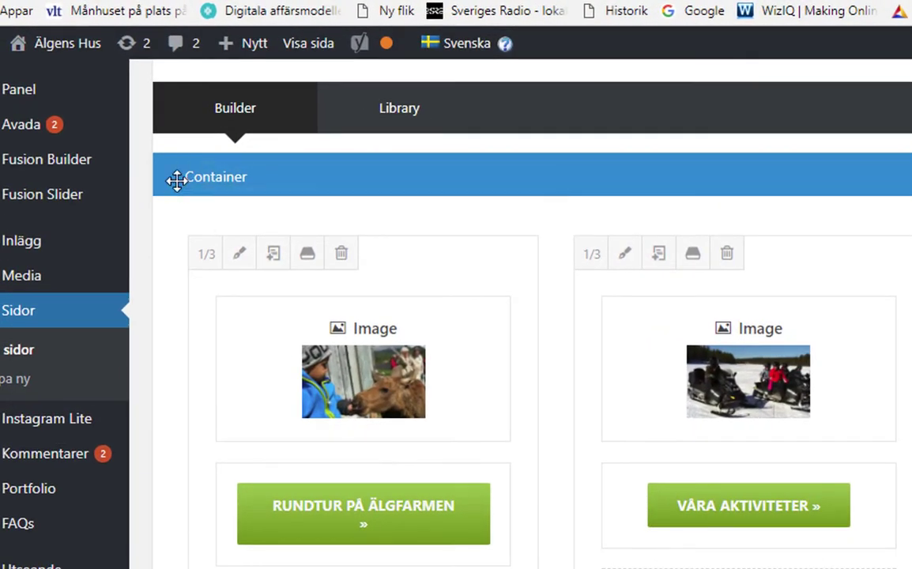
{"action": "key", "text": "ctrl+a"}
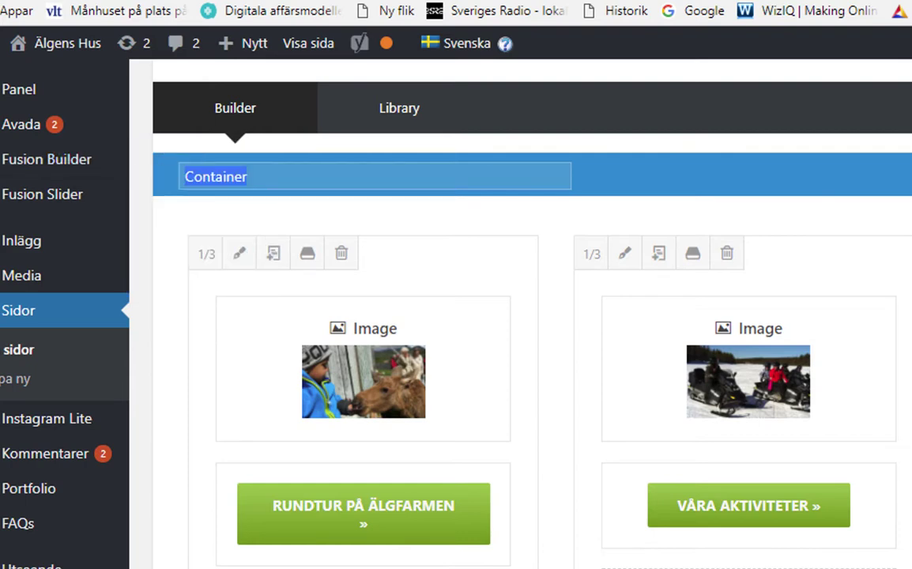
{"action": "type", "text": "3 n"}
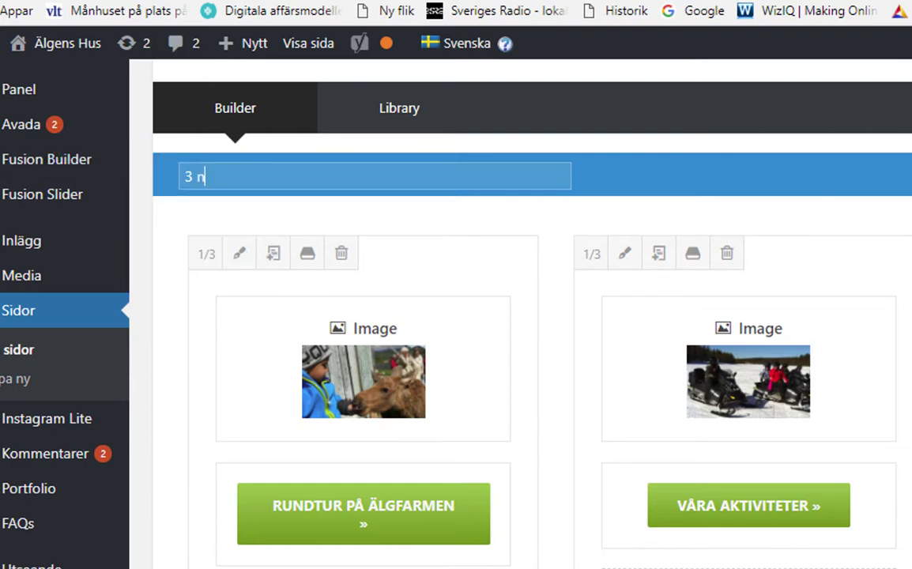
{"action": "type", "text": "yhetspuffar"}
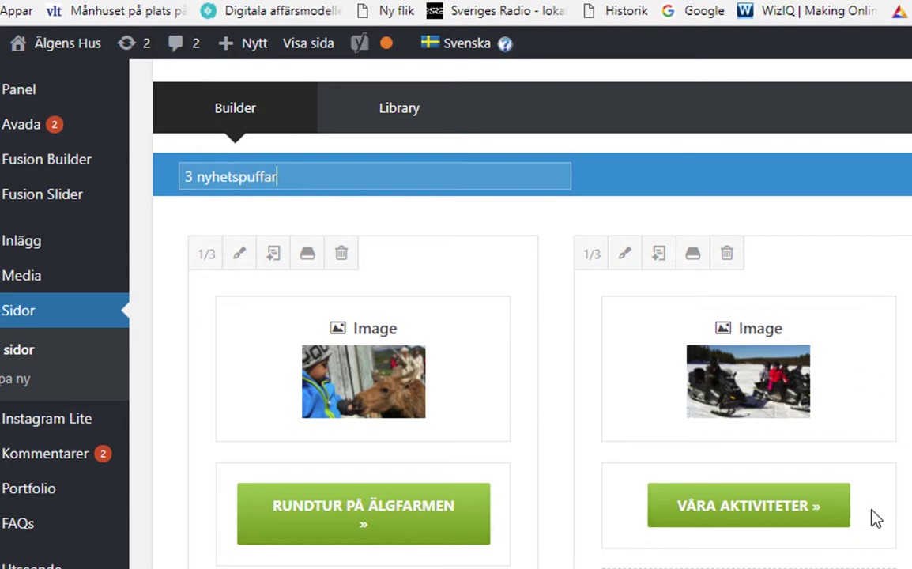
Name the untitled container holding the "NYHETER" heading "blogg/nyhetsflöde".
{"action": "scroll", "coordinate": [792, 428], "scroll_direction": "down", "scroll_amount": 10}
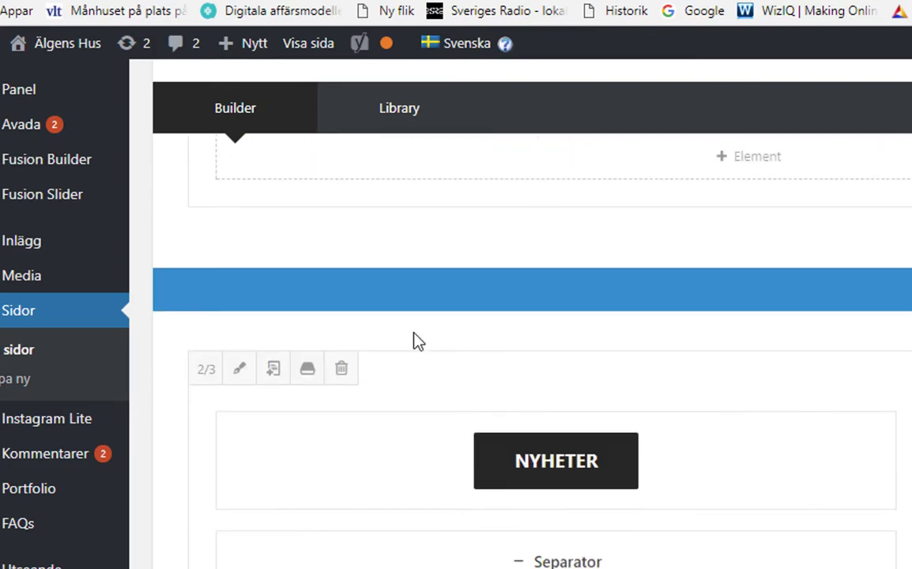
{"action": "left_click", "coordinate": [269, 295]}
{"action": "type", "text": "blogg/nyhetsflöde"}
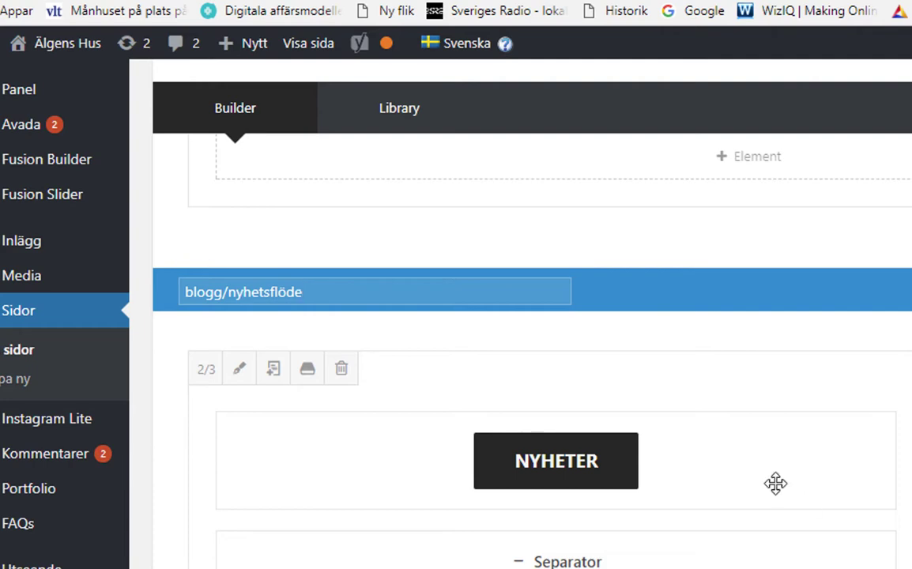
Review the container names and overall page structure from the Fusion Slider down to the "Hitta till oss:" section.
{"action": "scroll", "coordinate": [785, 452], "scroll_direction": "down", "scroll_amount": 3}
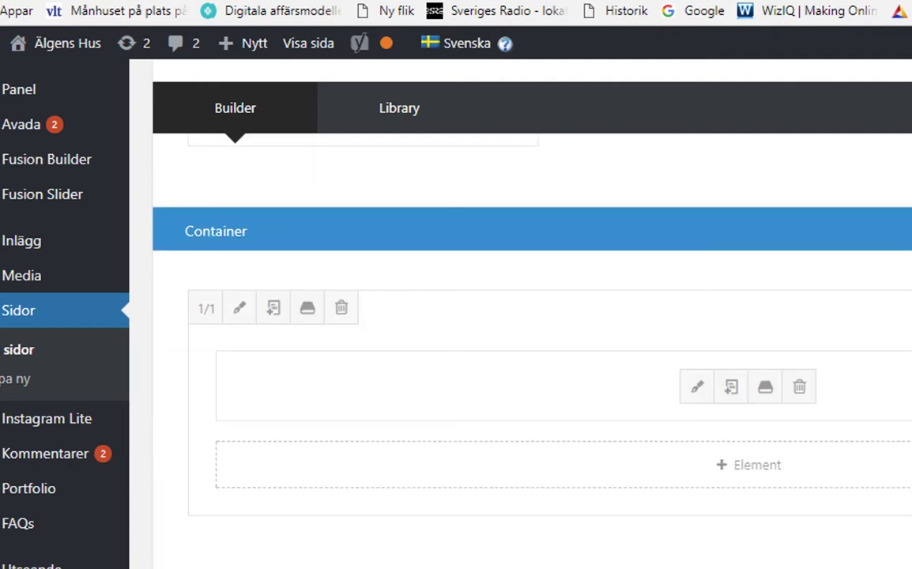
{"action": "scroll", "coordinate": [532, 332], "scroll_direction": "up", "scroll_amount": 5}
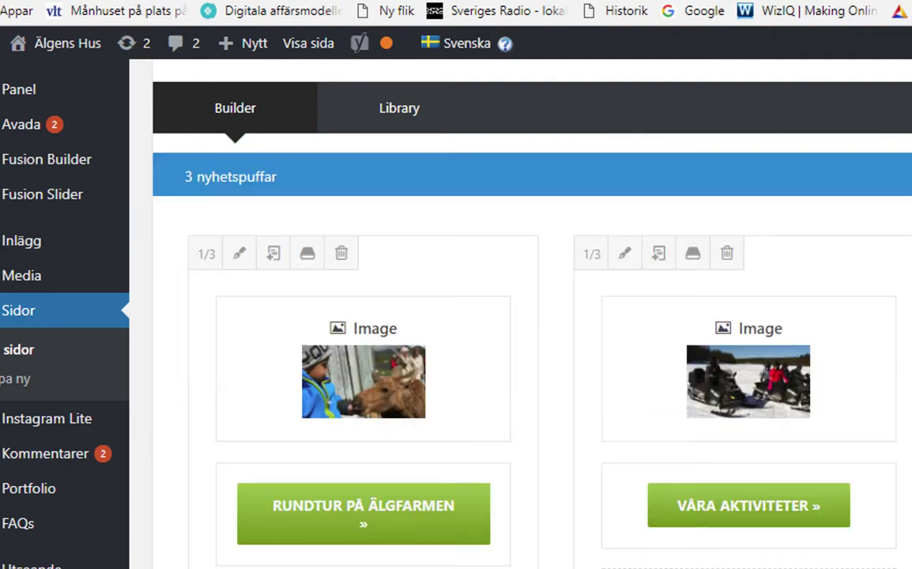
{"action": "scroll", "coordinate": [820, 430], "scroll_direction": "up", "scroll_amount": 1}
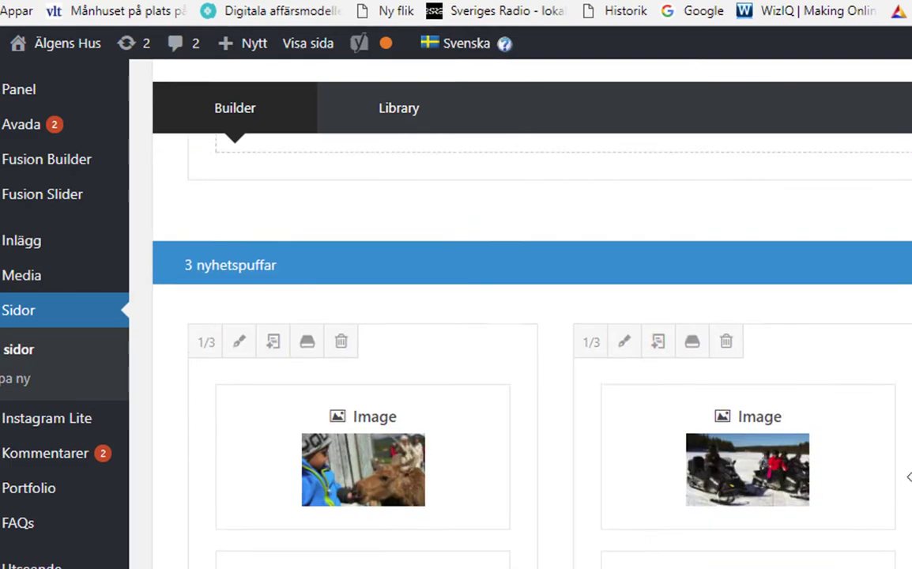
{"action": "scroll", "coordinate": [505, 309], "scroll_direction": "up", "scroll_amount": 10}
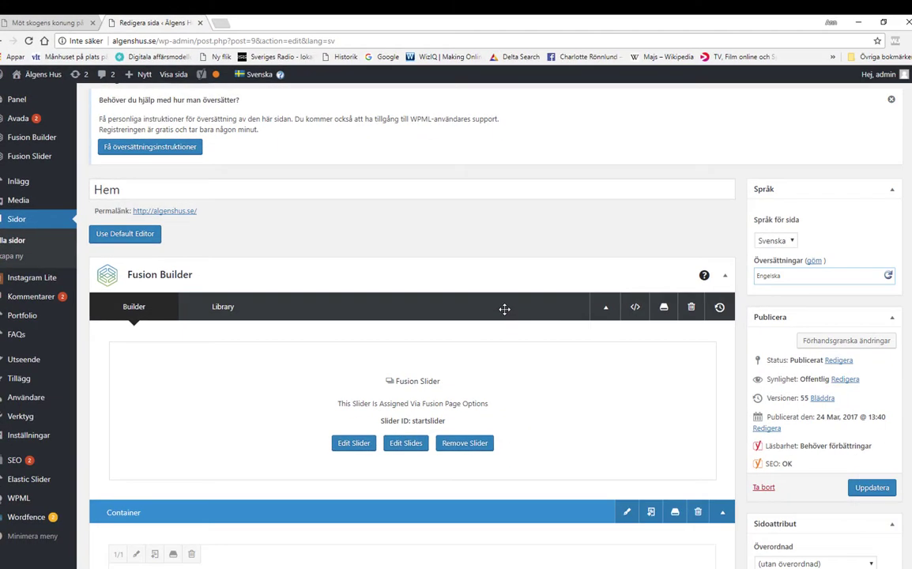
{"action": "scroll", "coordinate": [504, 309], "scroll_direction": "down", "scroll_amount": 3}
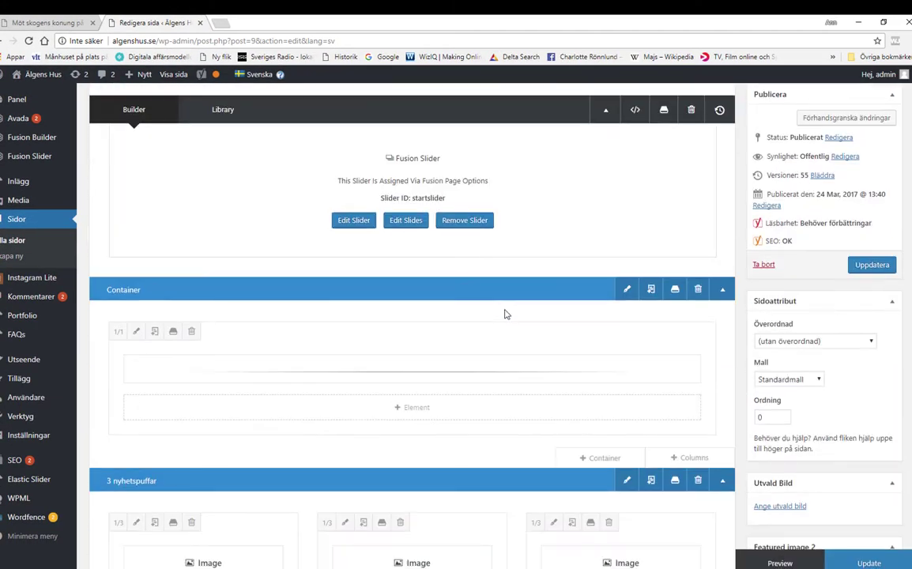
{"action": "scroll", "coordinate": [506, 313], "scroll_direction": "down", "scroll_amount": 12}
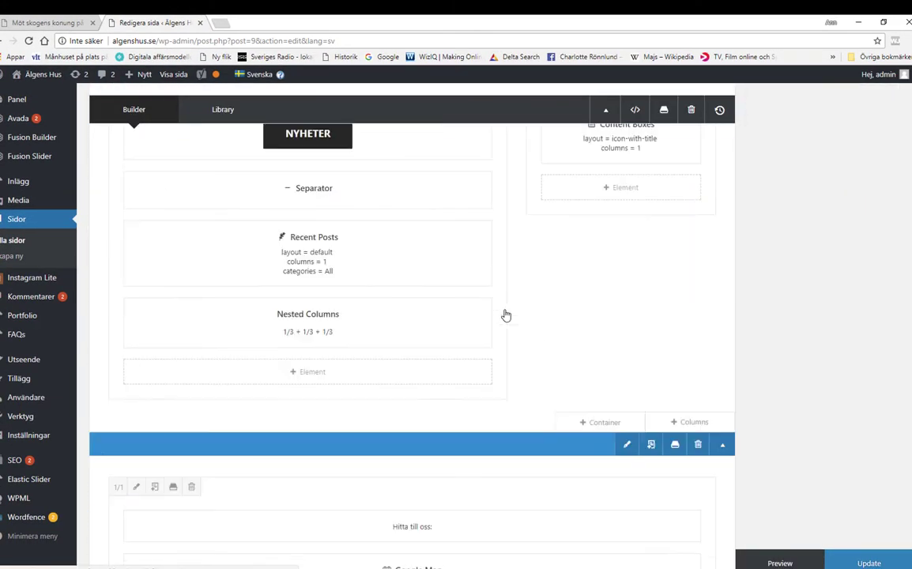
{"action": "scroll", "coordinate": [504, 308], "scroll_direction": "up", "scroll_amount": 12}
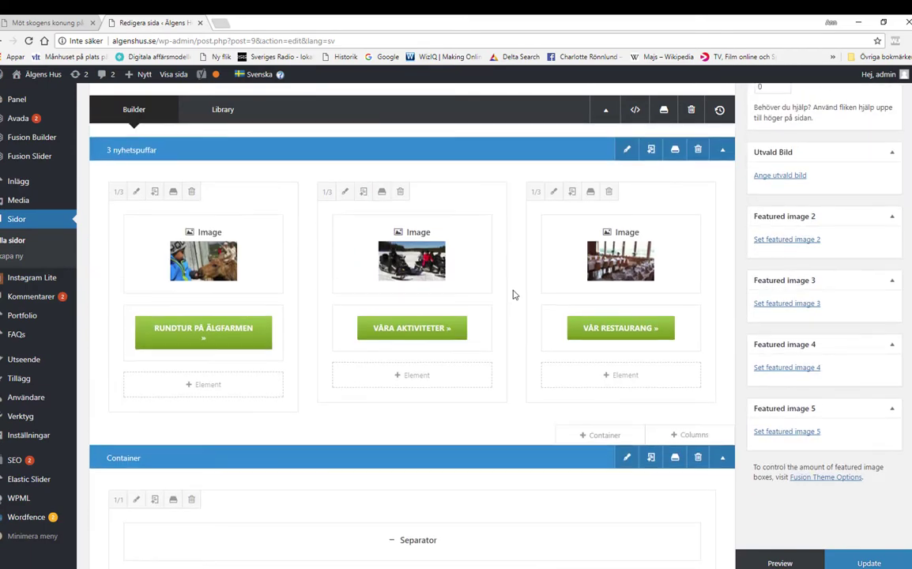